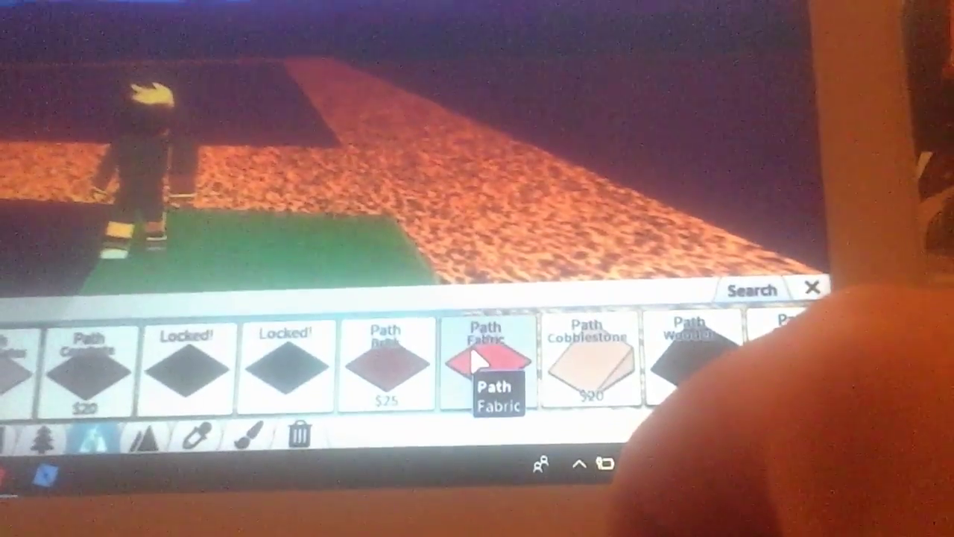
Step: Select the Concrete path to lay beside the orange patterned path
{"action": "left_click", "coordinate": [88, 354]}
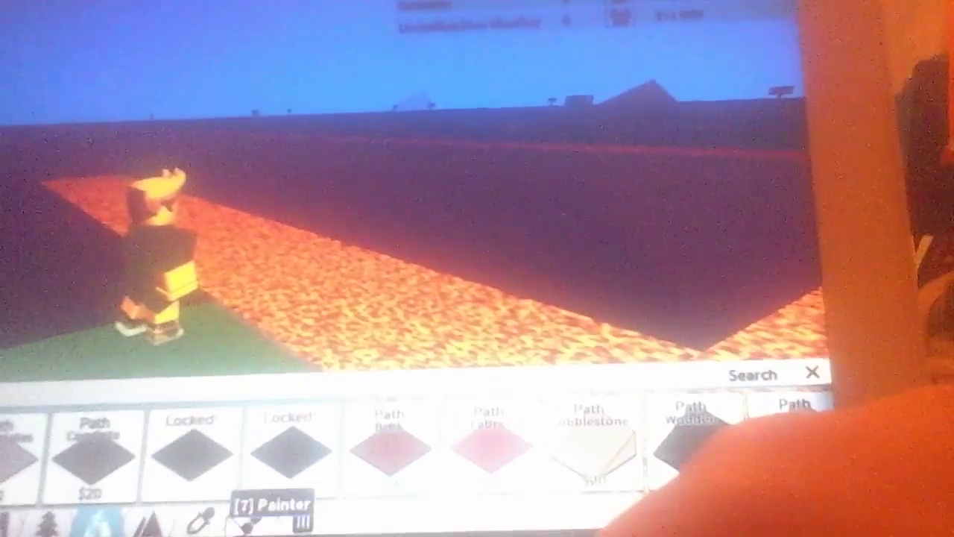
Step: Switch the build palette to the Stalls category, showing Cotton Candy, Popcorn and Burger stalls
{"action": "key", "text": "2"}
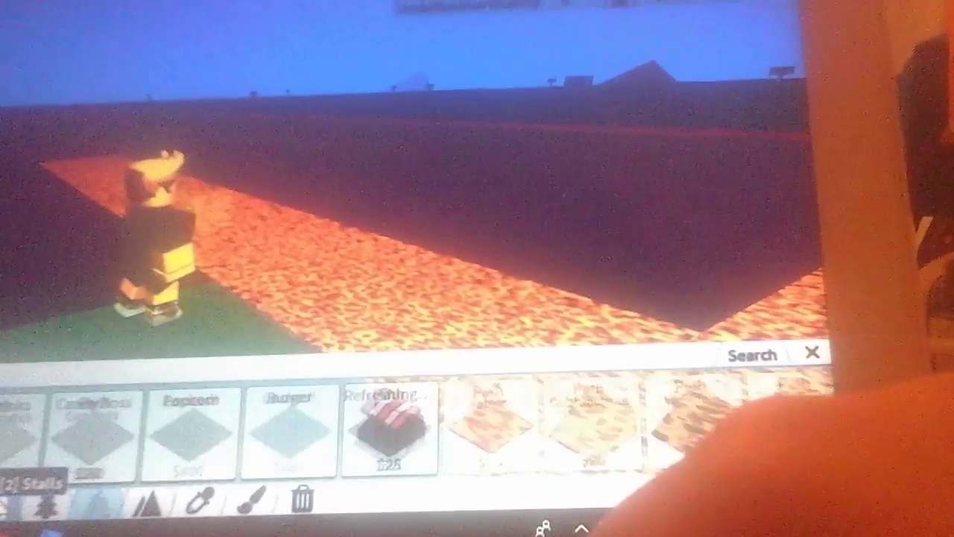